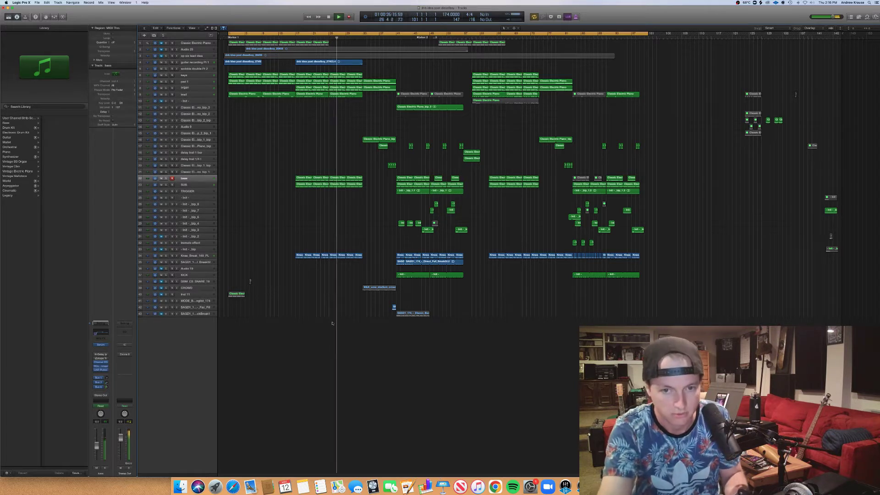
- Replay the arrangement from around bar 27
key("space")
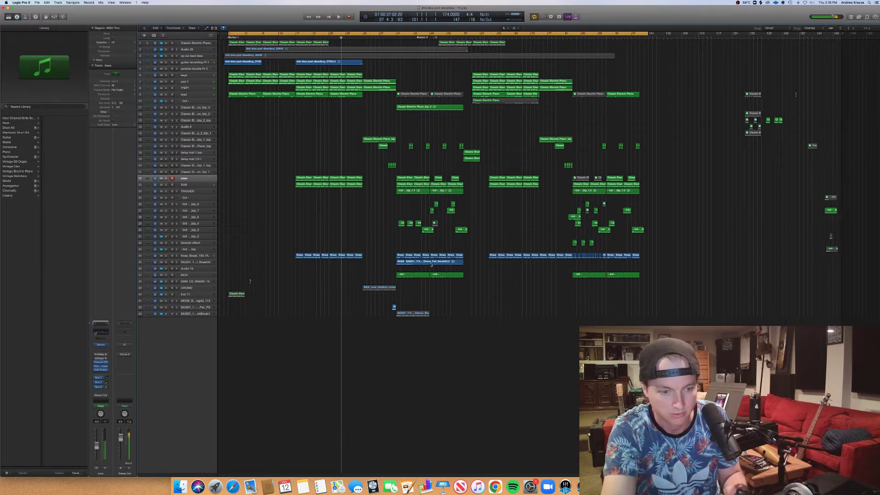
key("Return")
left_click(339, 38)
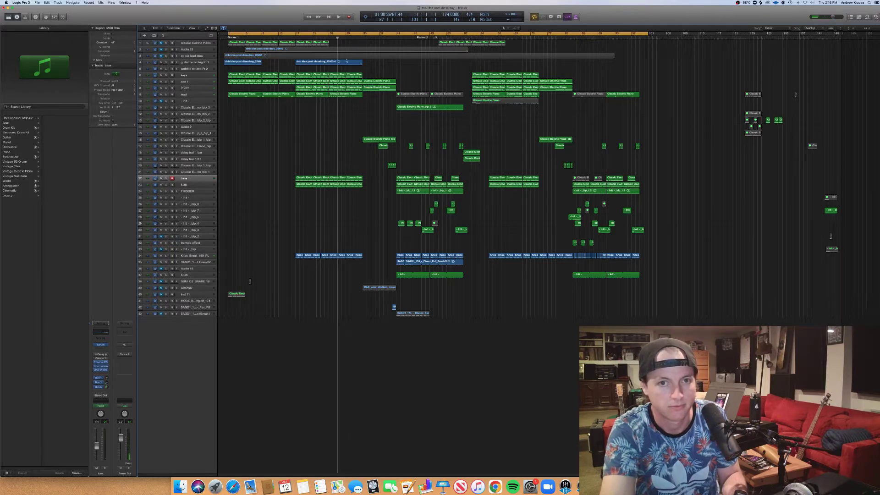
left_click(334, 38)
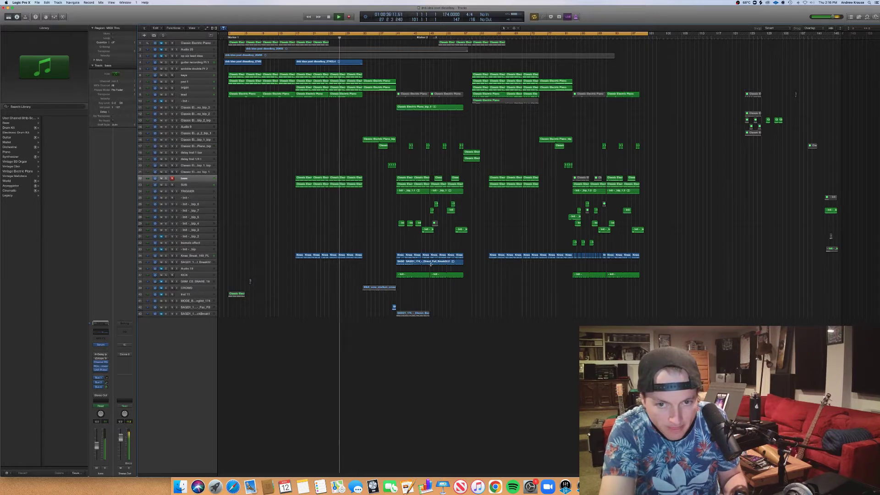
- Split the Direct Full Breakbeat audio region at bar 49 and copy its second half to the matching final section of the song
left_click(430, 263)
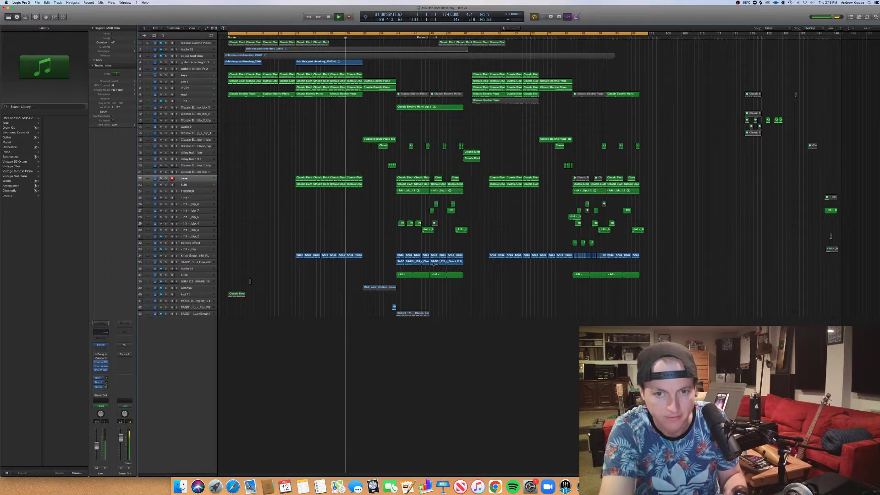
left_click_drag(435, 263, 614, 264)
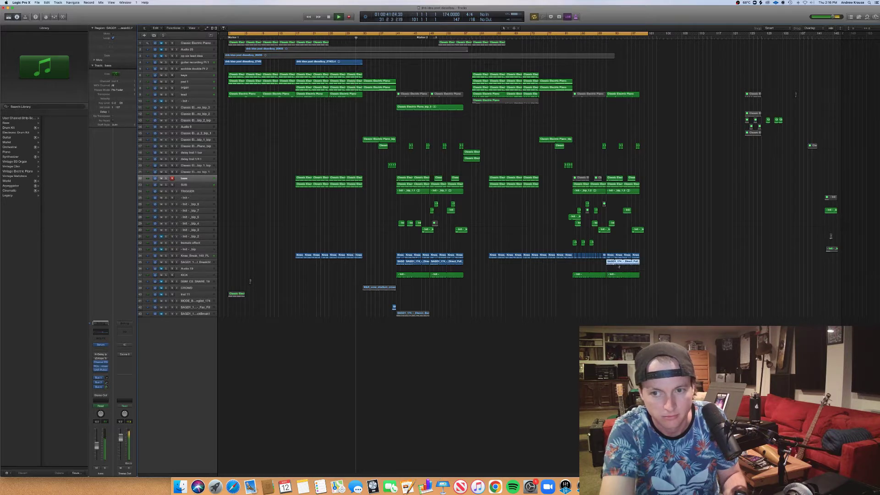
left_click(627, 310)
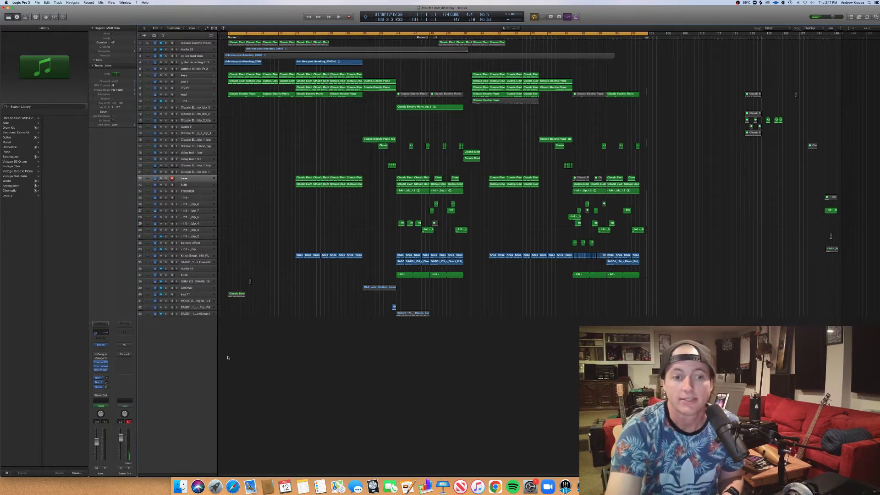
- Insert a Channel EQ on the Stereo Out, lower its overall gain slightly, and audition the track from bar 41
left_click(399, 39)
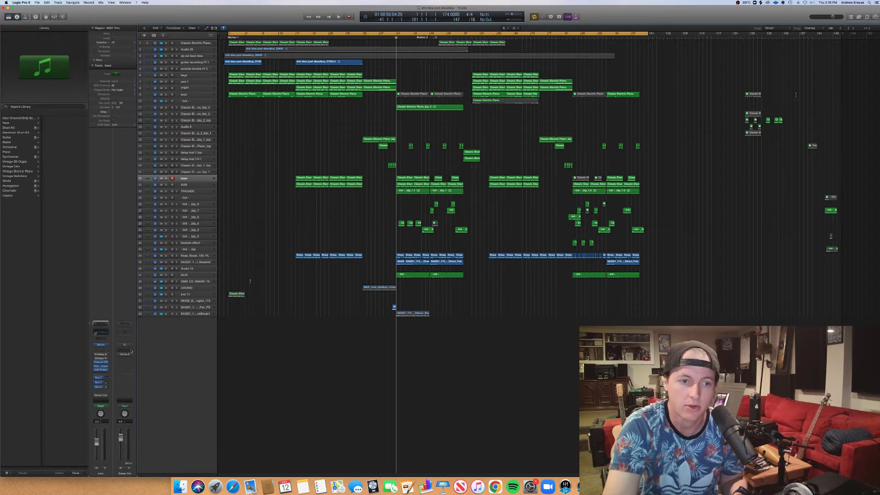
double_click(131, 332)
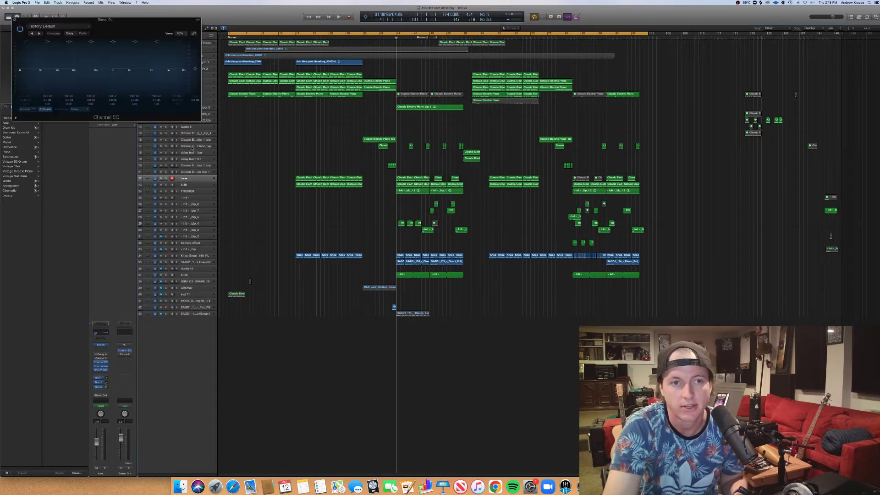
left_click_drag(197, 70, 198, 82)
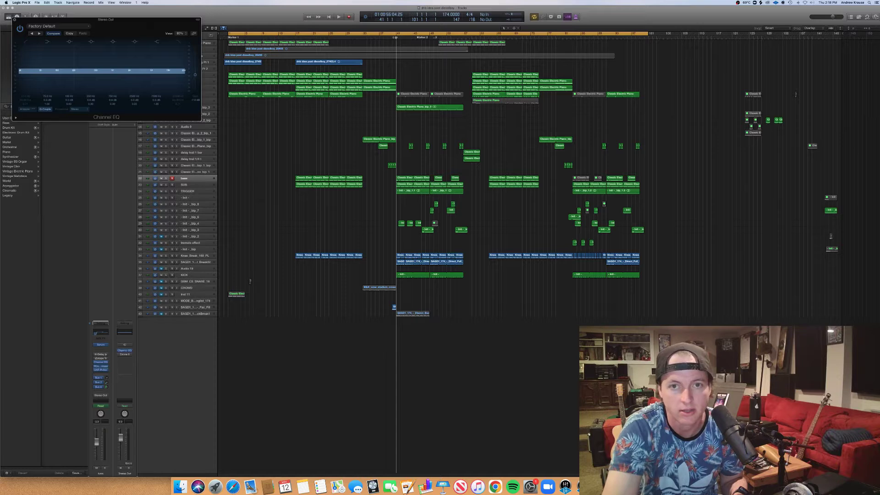
left_click(15, 20)
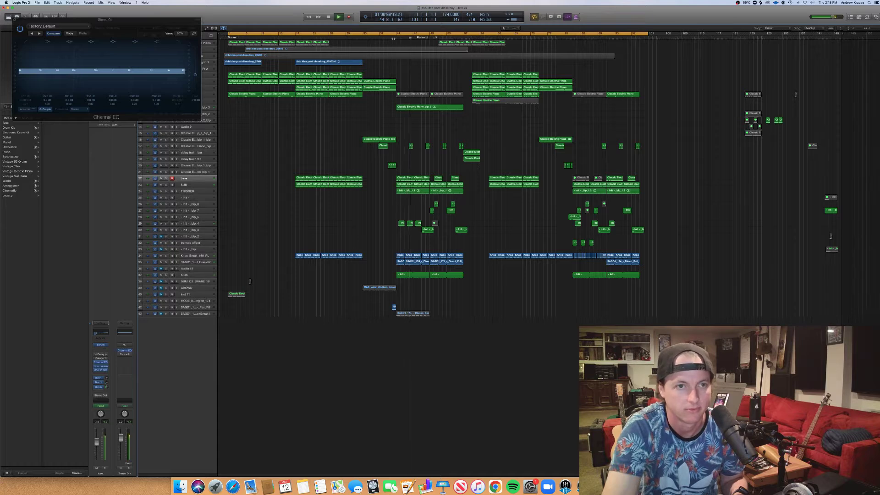
key("space")
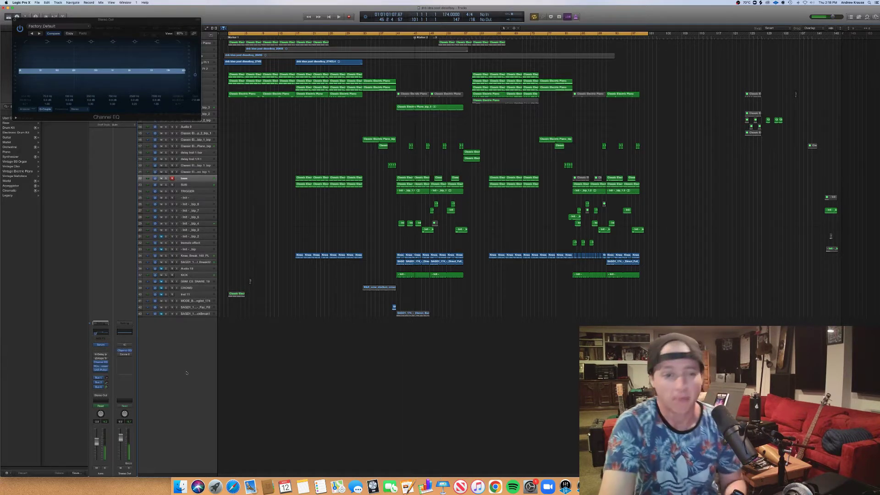
- Insert the stereo Waves WLM Meter on the Stereo Out and place its window below the Channel EQ
left_click(129, 361)
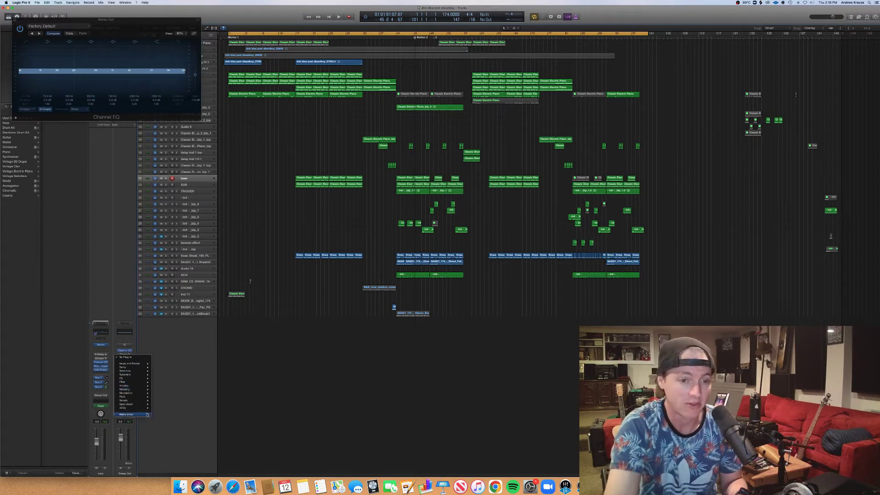
mouse_move(147, 415)
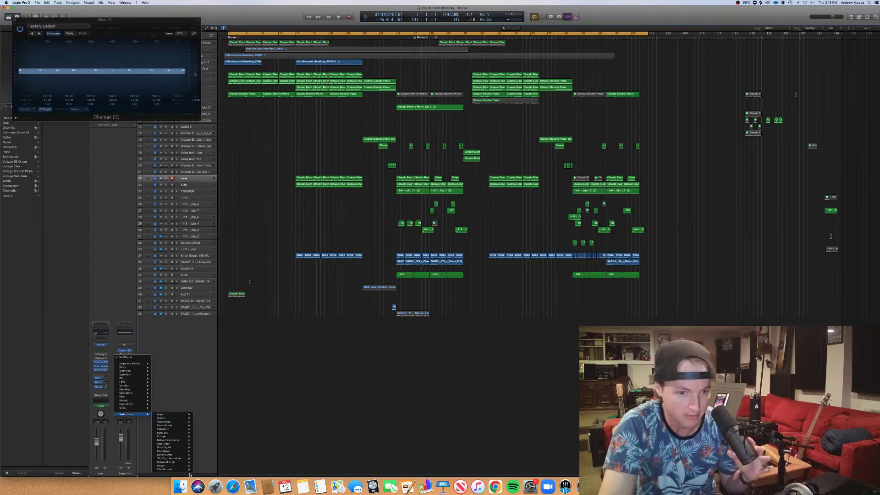
mouse_move(183, 462)
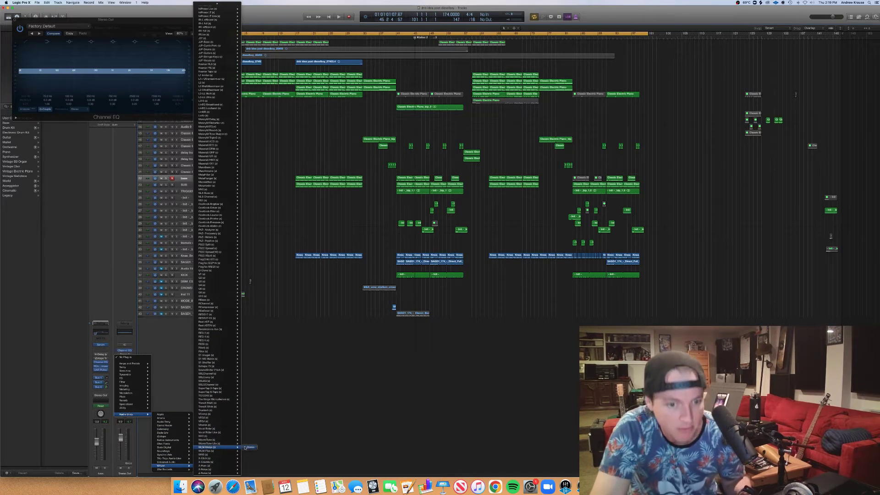
left_click(248, 447)
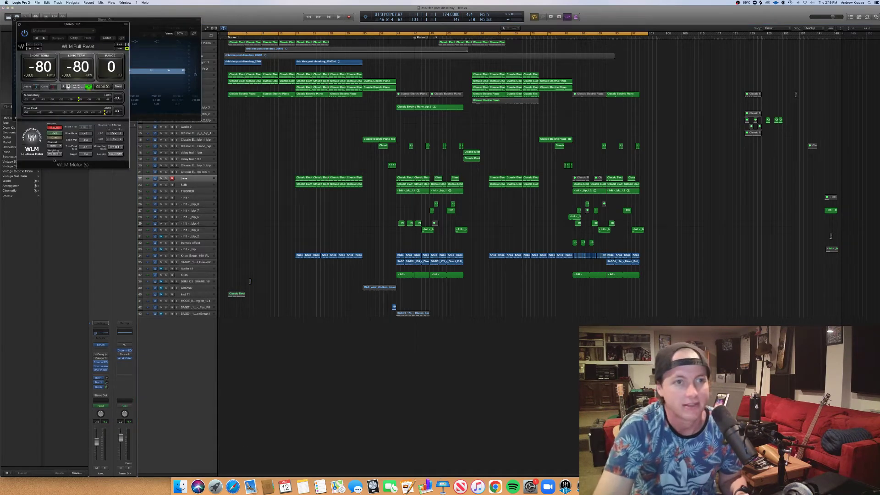
left_click_drag(68, 26, 107, 162)
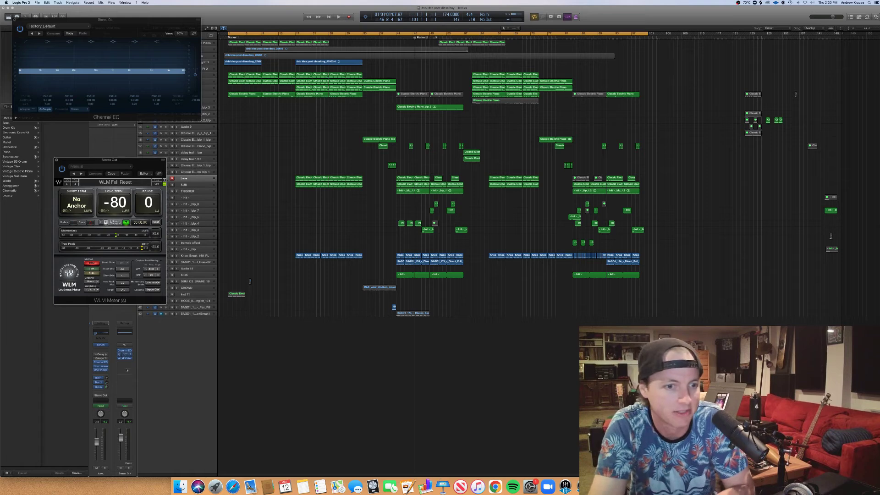
- Open Ozone 9 on the Stereo Out and bypass its modules, finishing with Low End Focus
left_click(124, 354)
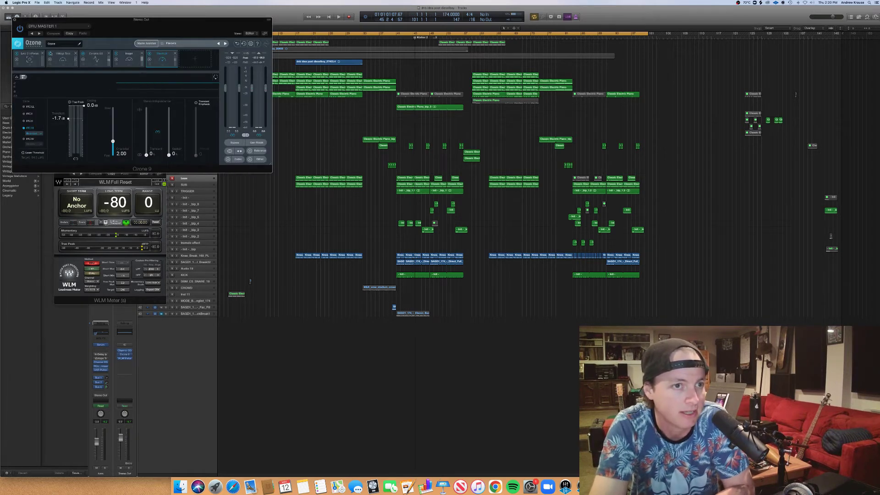
left_click(50, 53)
left_click(83, 54)
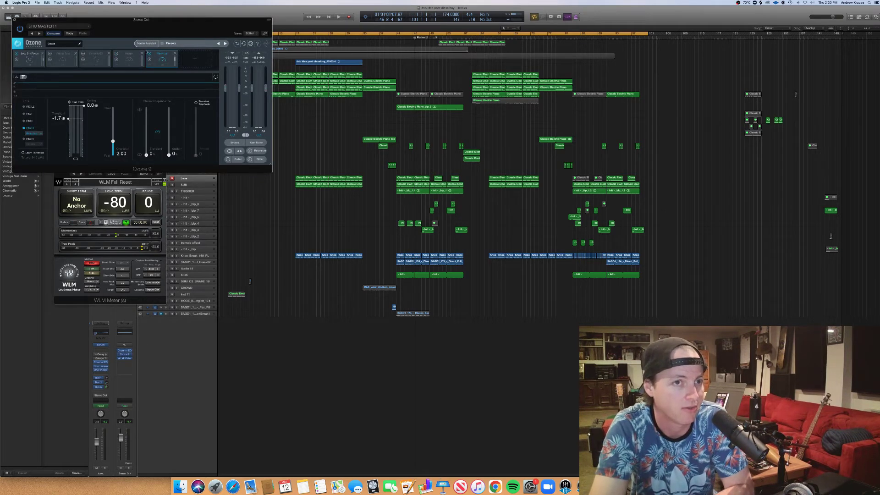
left_click(148, 54)
left_click(31, 59)
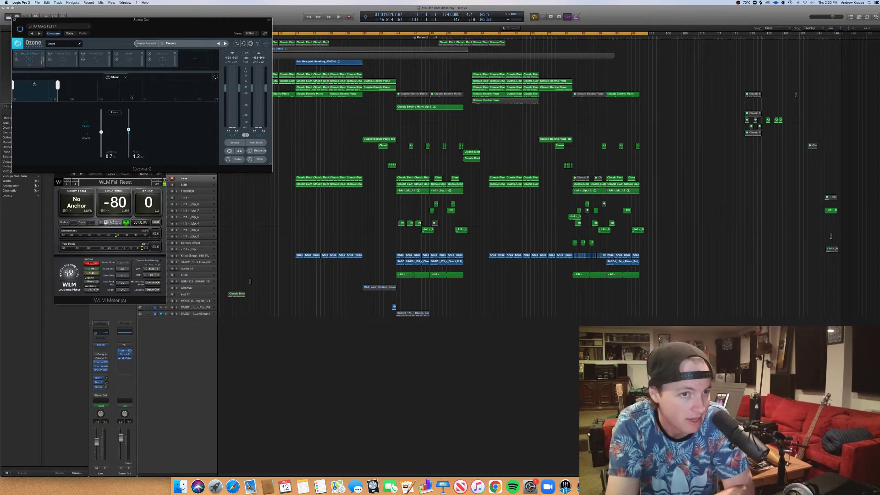
left_click(17, 53)
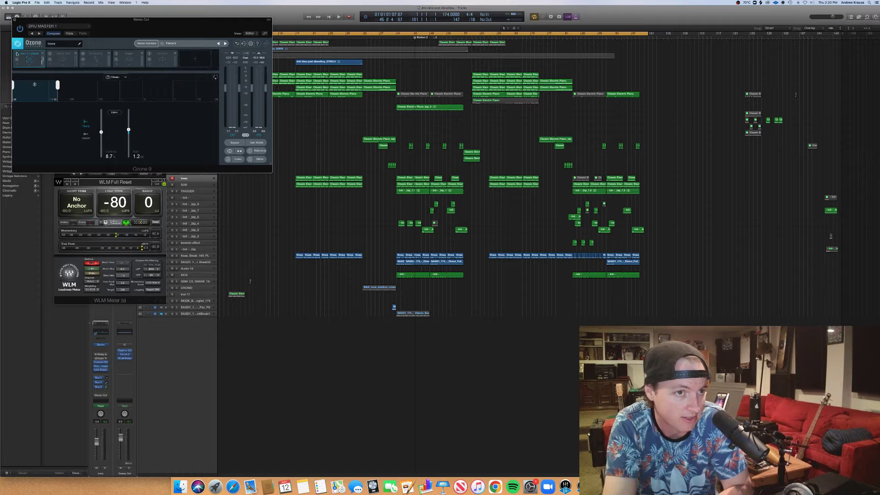
- Play the track from about bar 42 and compare the sound with Low End Focus on and off
left_click(397, 38)
key("space")
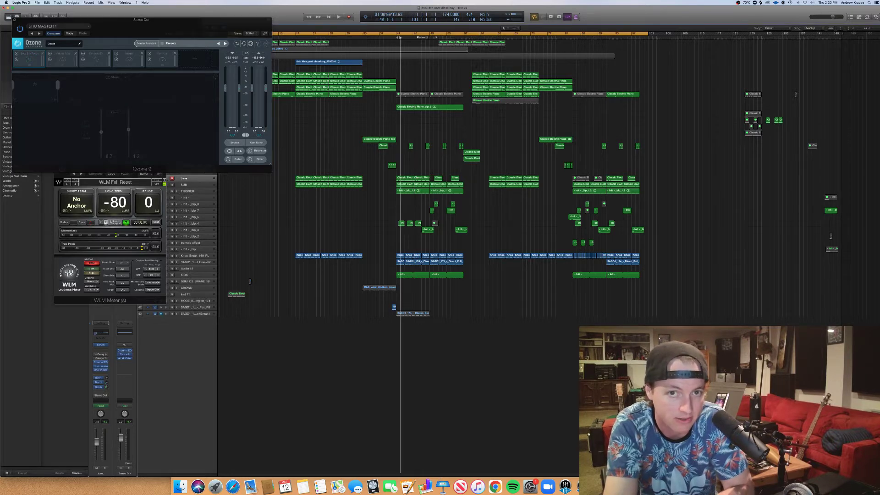
left_click(17, 53)
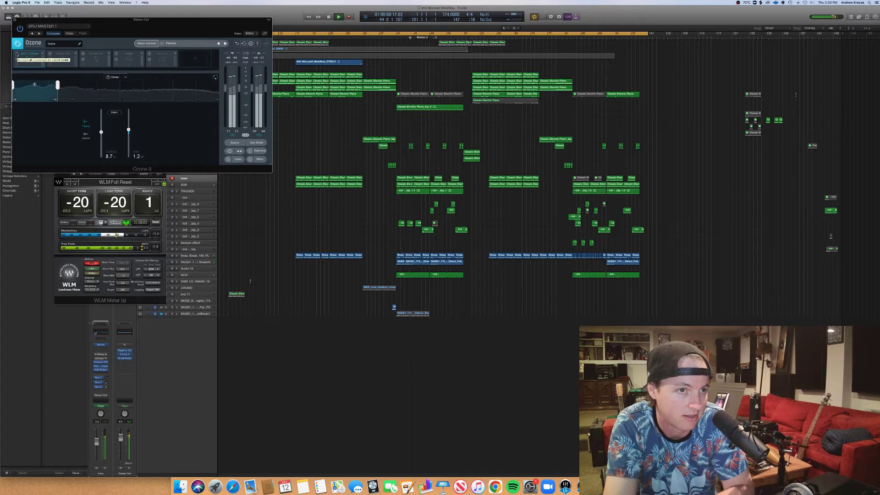
left_click(17, 54)
left_click(17, 54)
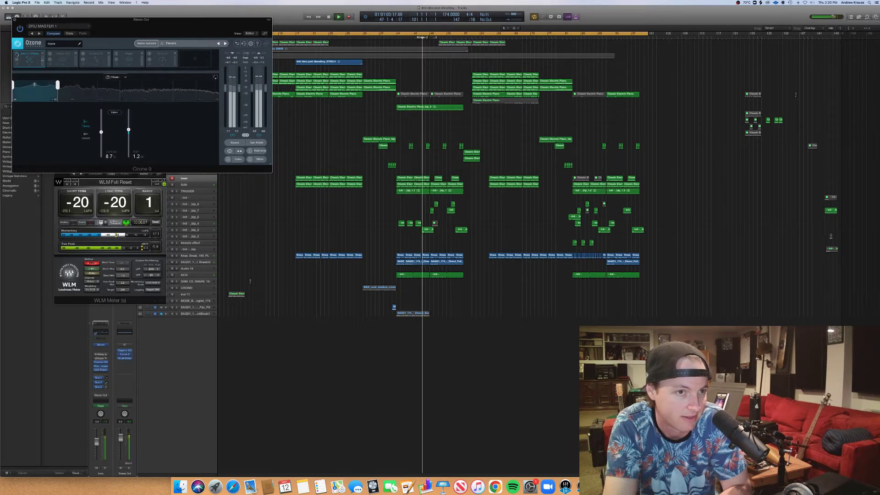
key("space")
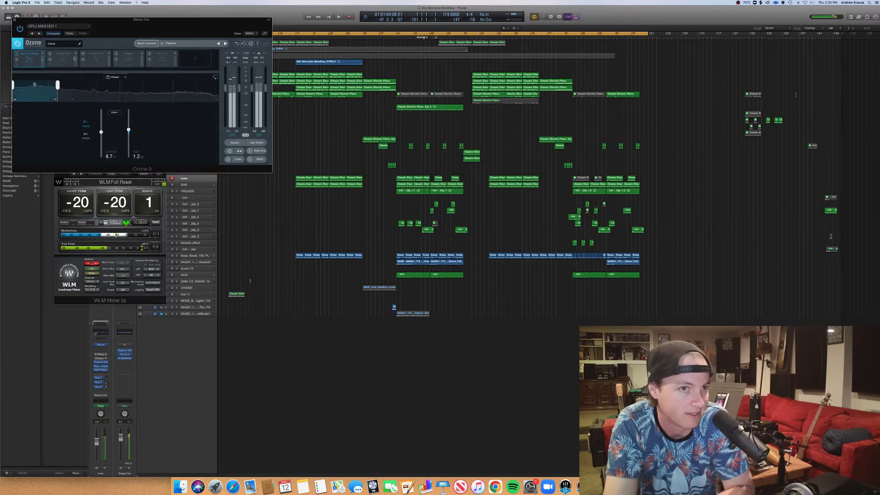
- Turn the Vintage Tape module back on with its bias set to 1.1, and display the Dynamic EQ module
left_click(50, 53)
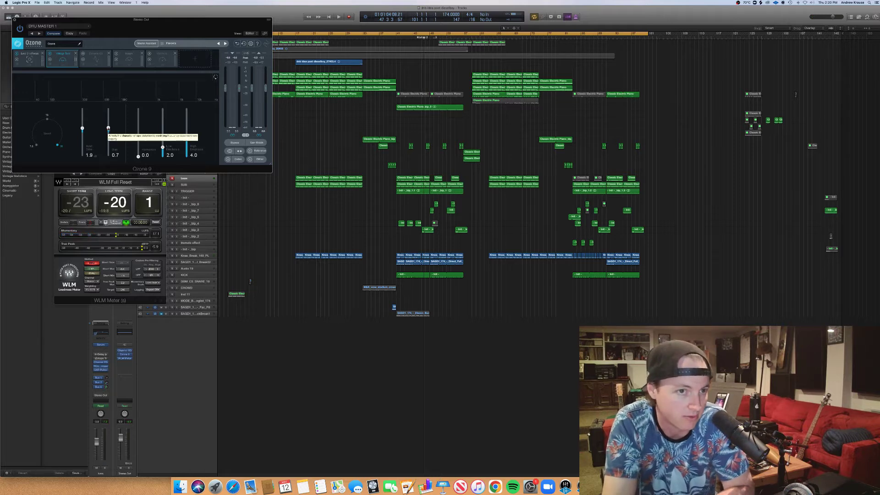
mouse_move(108, 128)
left_mouse_down()
mouse_move(109, 147)
mouse_move(110, 126)
left_mouse_up()
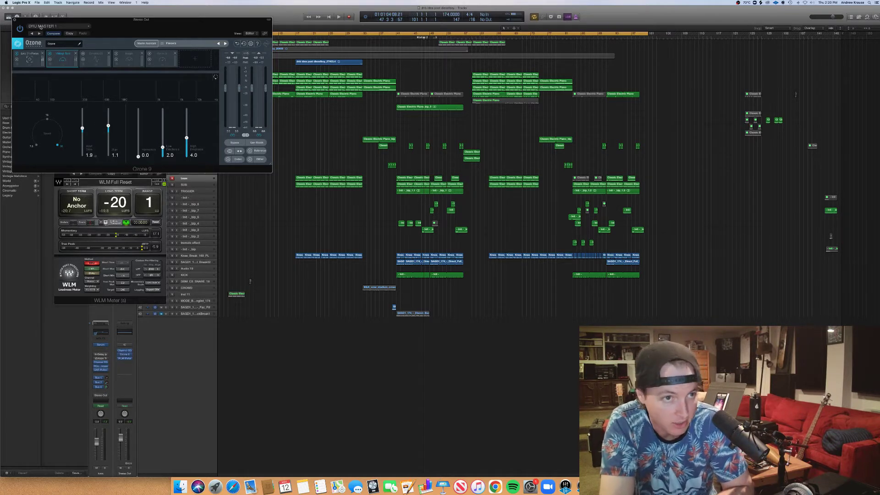
left_click(96, 60)
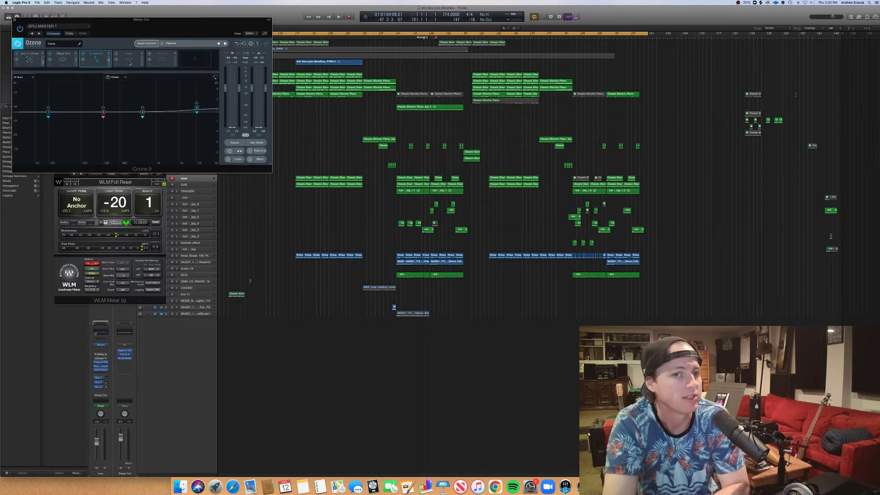
left_click(128, 64)
left_click(102, 58)
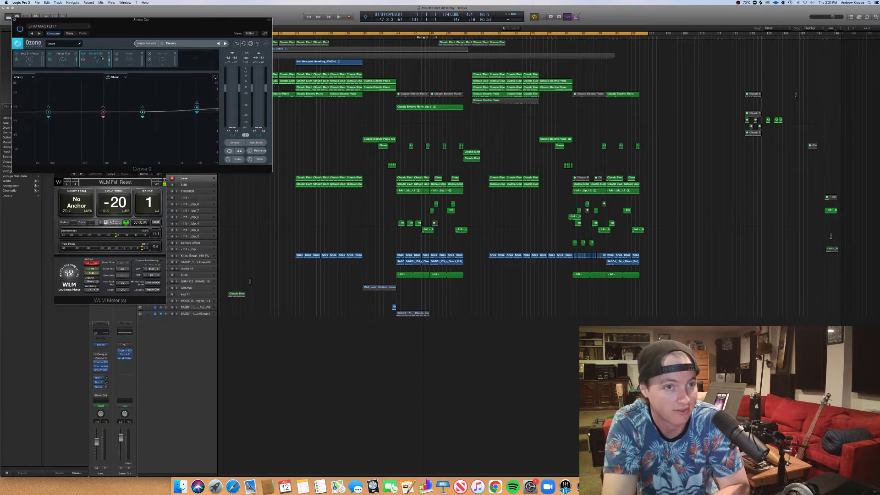
- Show the Imager module's stereo width settings and audition the track from bar 40
left_click(131, 62)
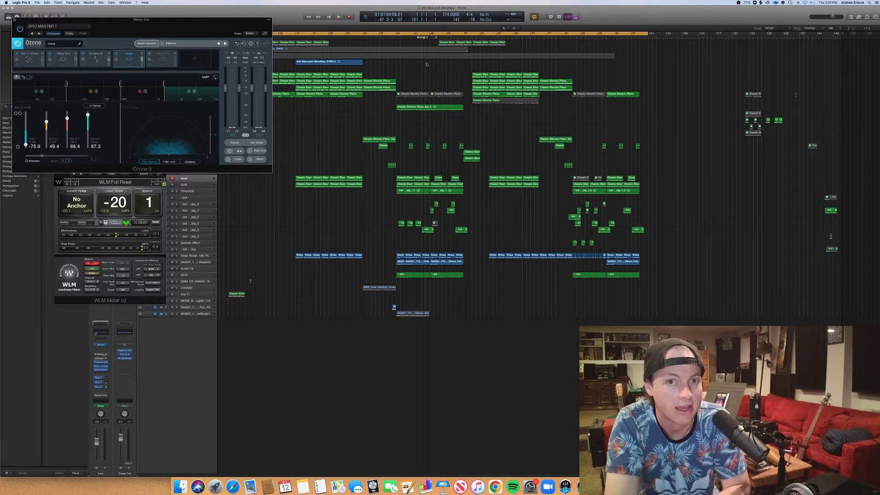
left_click(393, 38)
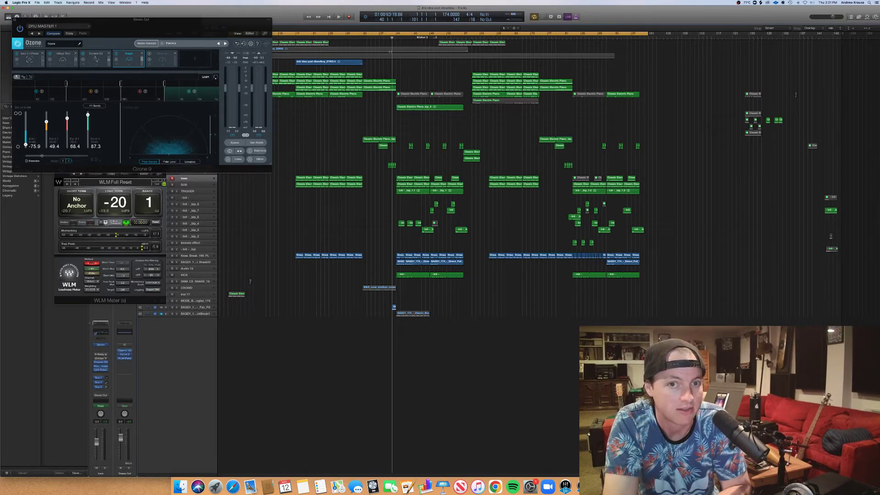
key("space")
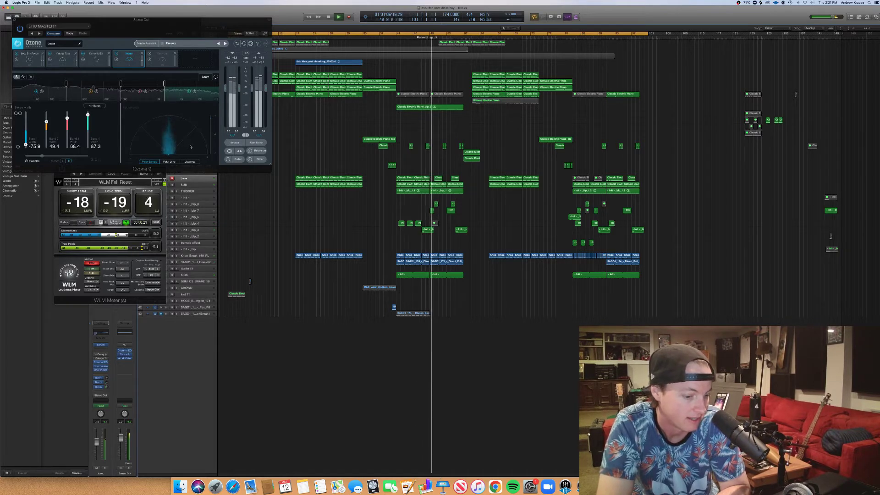
key("space")
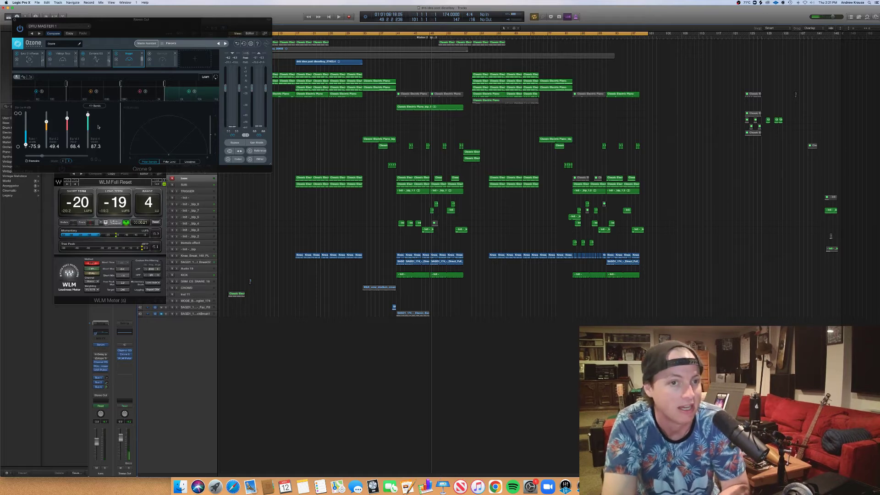
- Display the Maximizer module, move the Ozone window clear of the WLM Meter, and play the section around bar 41 to check loudness
left_click(158, 58)
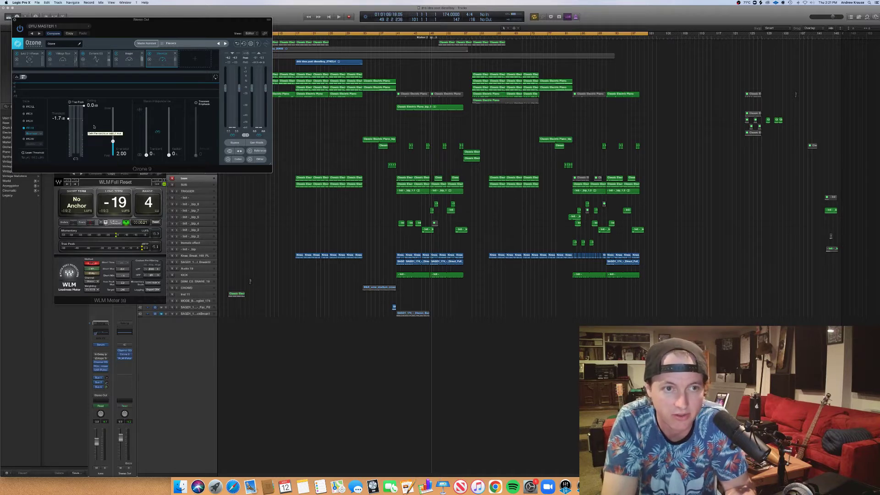
left_click_drag(134, 25, 384, 147)
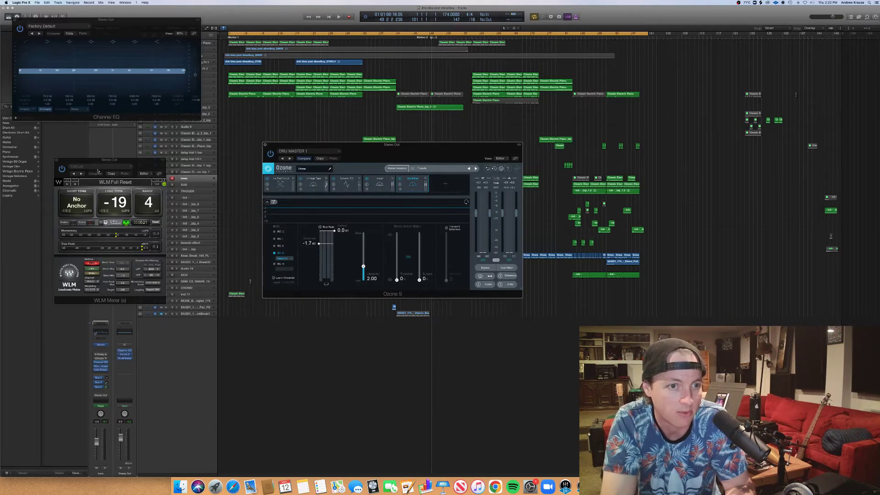
left_click(389, 47)
key("space")
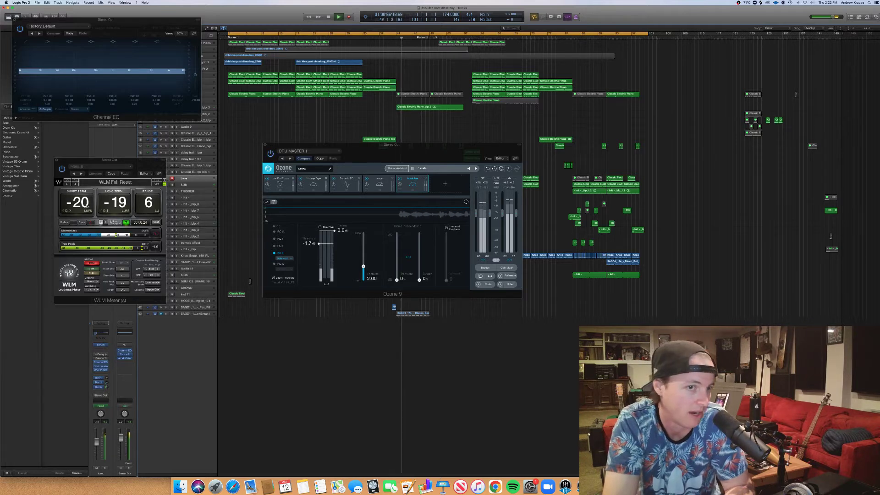
- Lower the Maximizer threshold to -7.5 dB during playback, then stop the track
left_click_drag(319, 244, 317, 262)
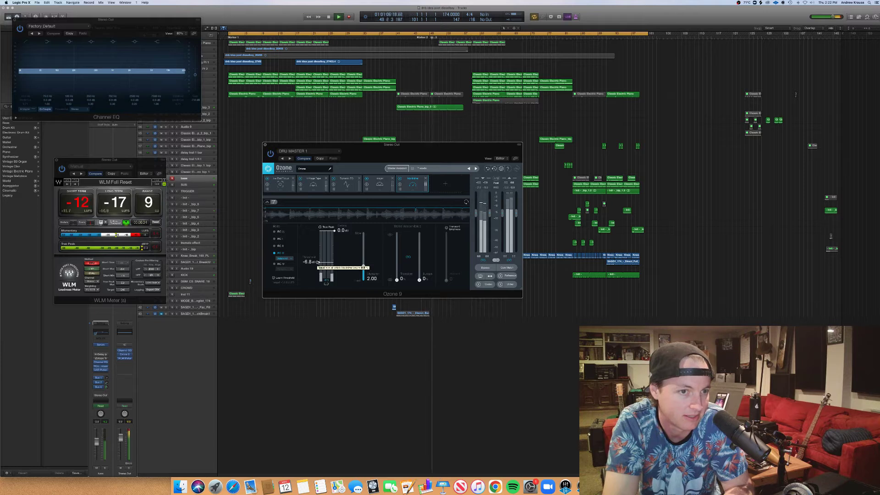
left_click_drag(318, 262, 318, 265)
key("space")
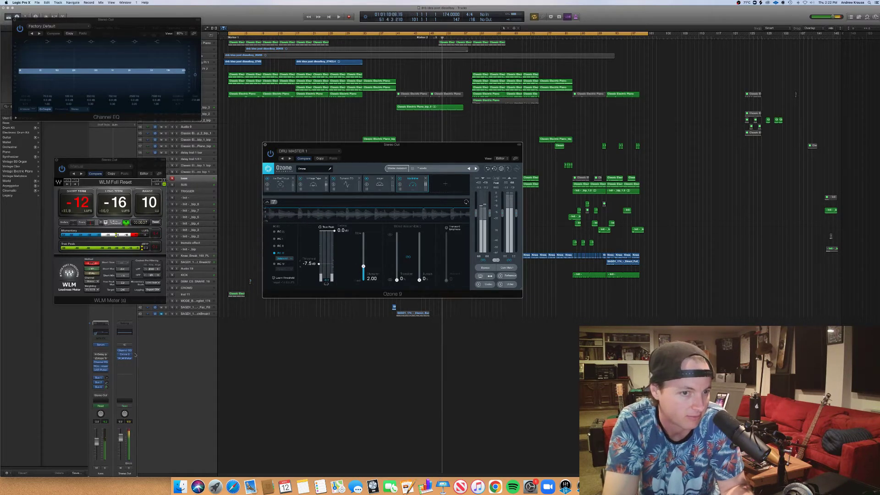
- Bypass the Channel EQ, then reset the Maximizer threshold and lower it to -1.8 dB while playing from about bar 40
double_click(319, 264)
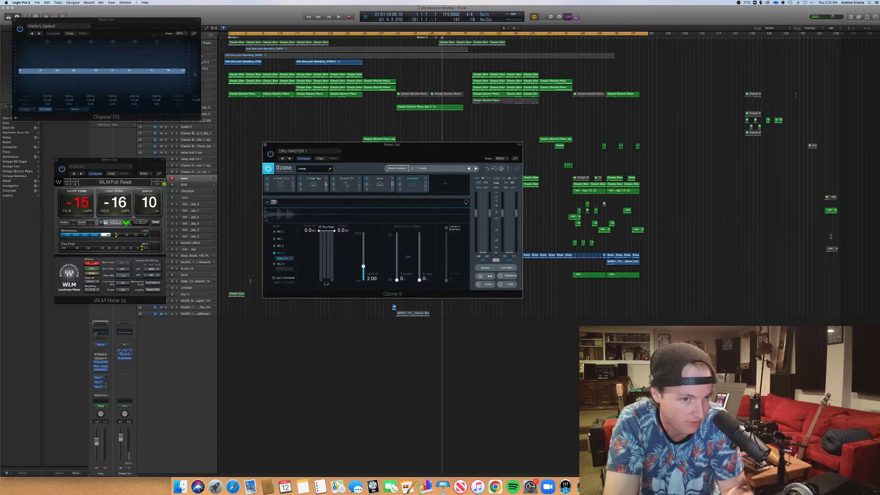
key("space")
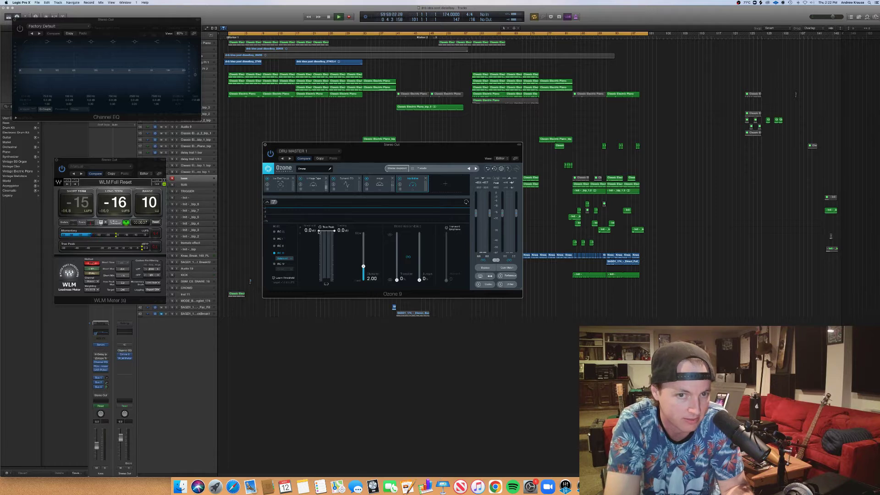
left_click_drag(319, 230, 319, 239)
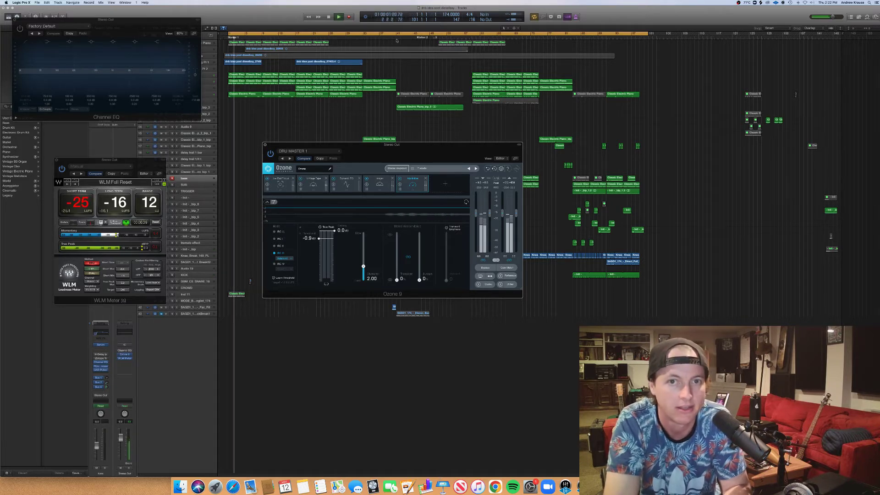
left_click(396, 38)
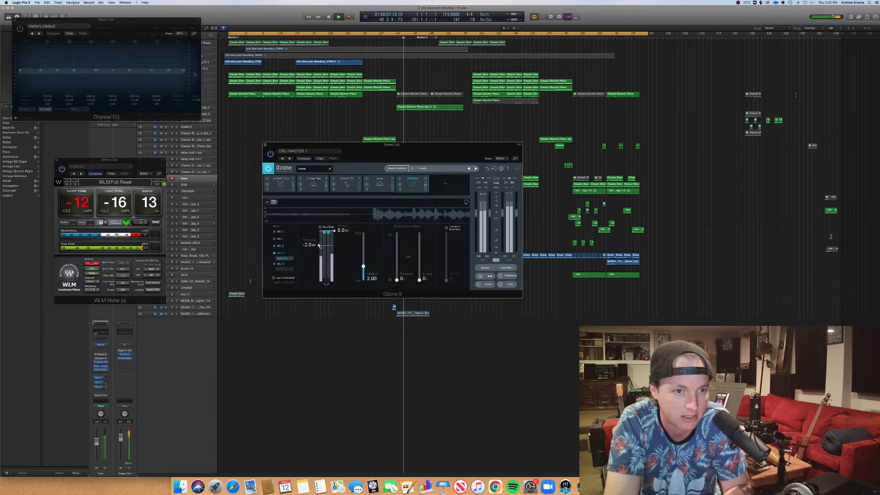
left_click_drag(319, 238, 319, 244)
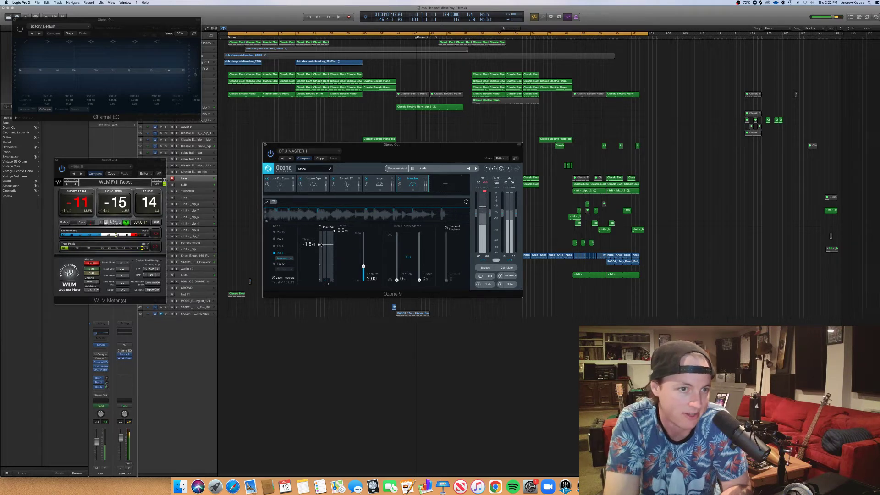
- Play the track from about bar 40 and push the Maximizer threshold down to -9.0 dB
left_click(82, 207)
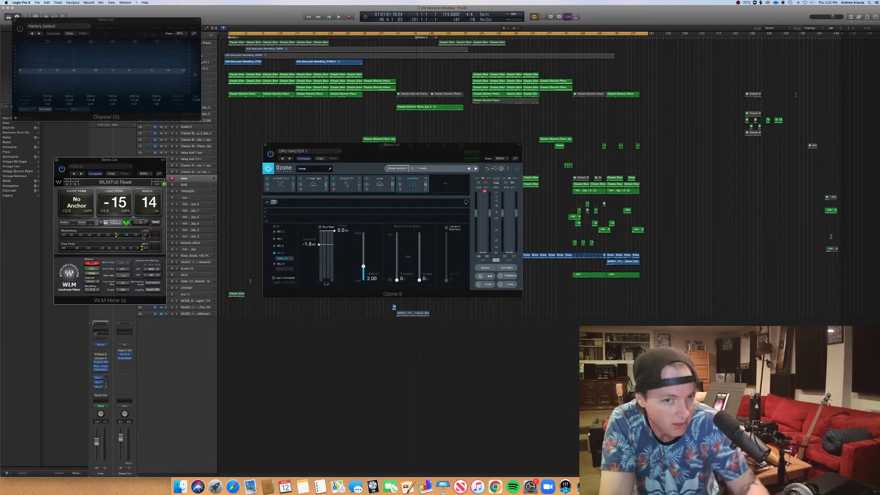
key("space")
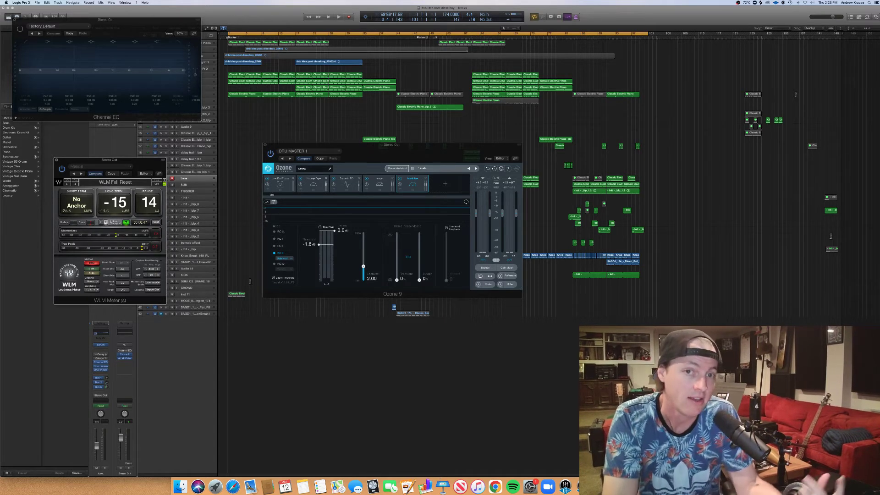
left_click(393, 37)
key("space")
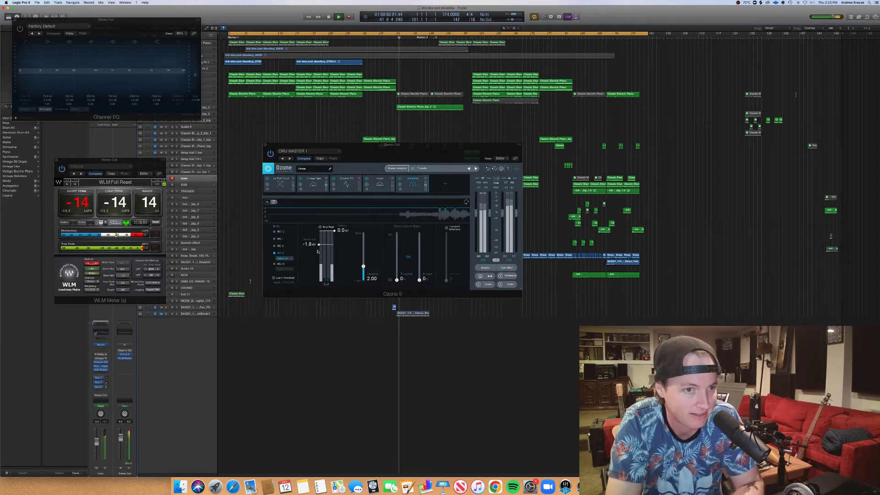
left_click_drag(319, 244, 319, 266)
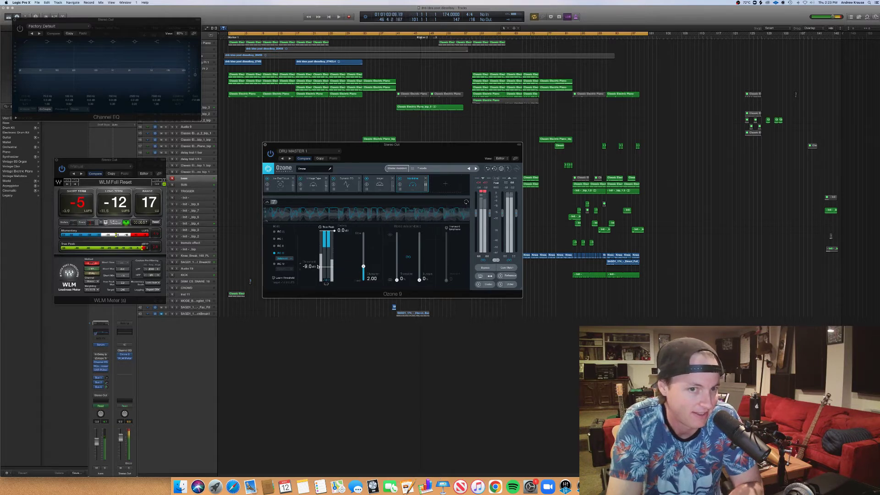
- Raise the Maximizer threshold to -3.4 dB and place the playhead at about bar 40
left_click_drag(320, 266, 319, 248)
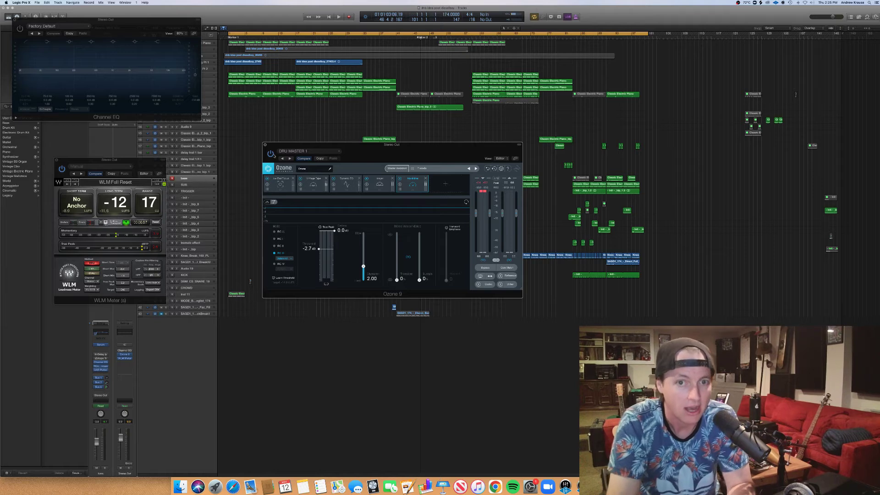
left_click(394, 38)
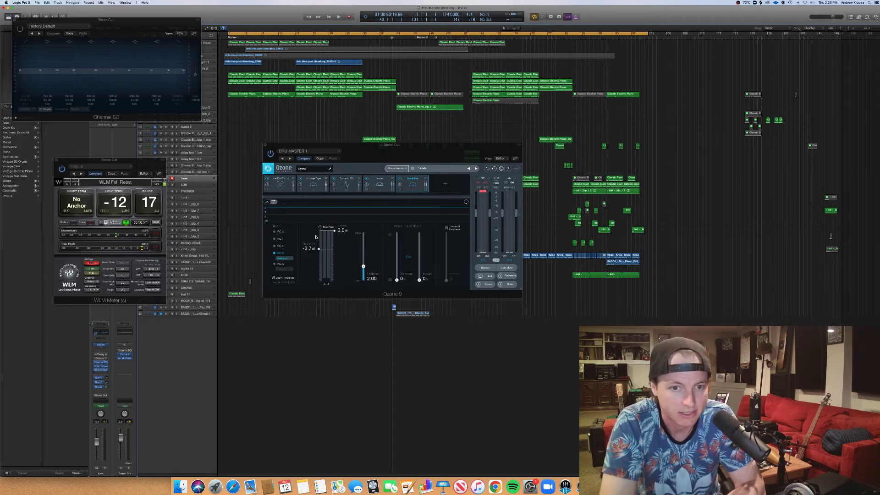
left_click(317, 253)
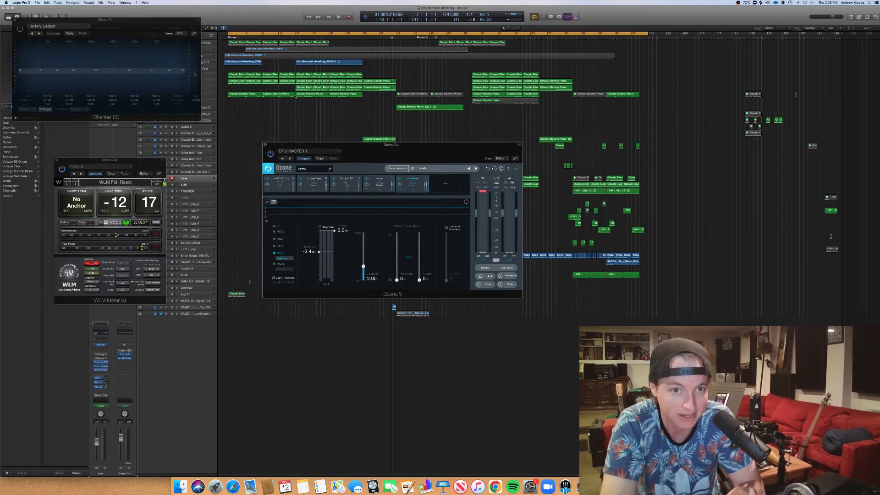
- Play the song from the beginning with the Maximizer threshold raised to -2.2 dB, and reset the WLM Meter's loudness measurement
left_click(294, 112)
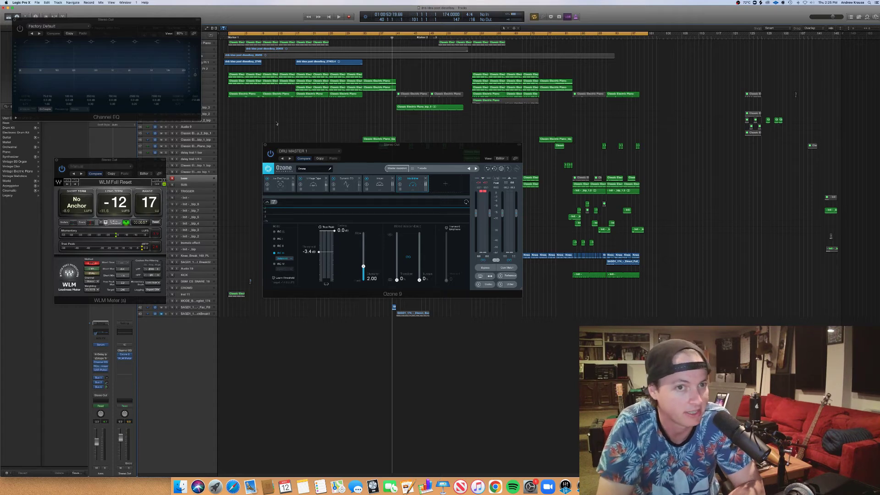
key("Return")
key("space")
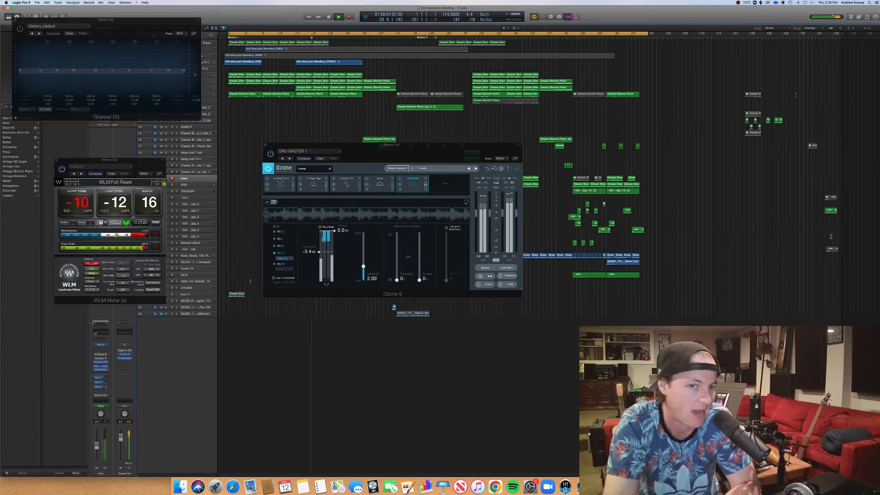
left_click_drag(318, 252, 319, 247)
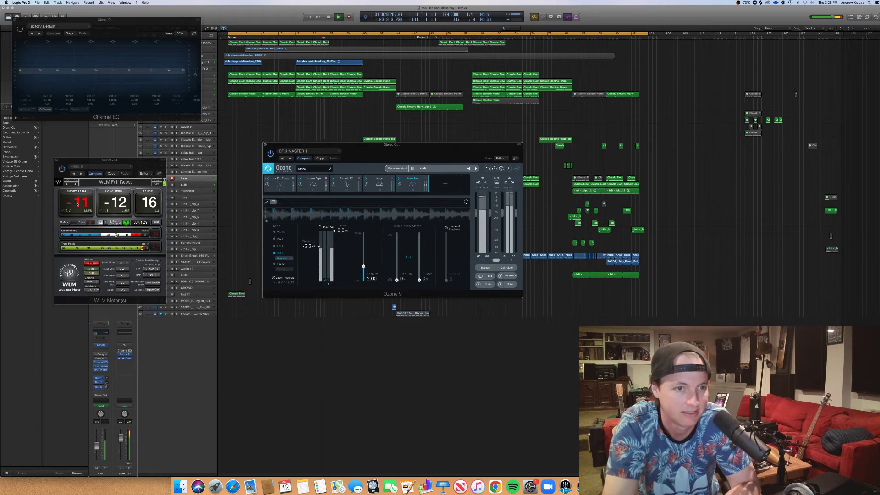
left_click(163, 225)
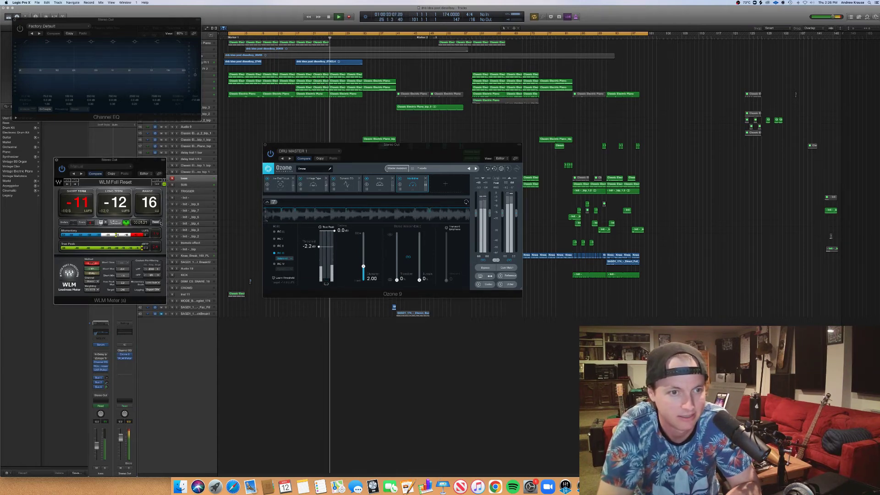